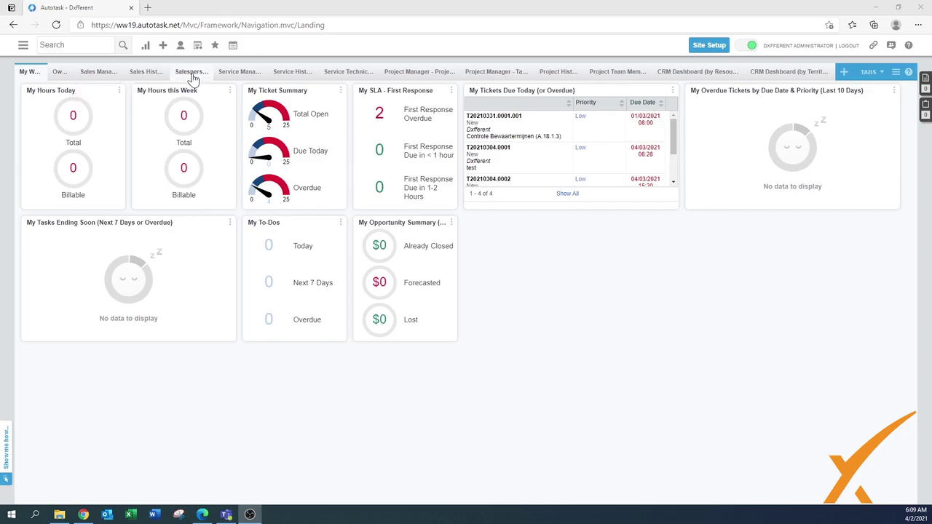
Step: Open the current week's timesheet and start a new regular time entry
click(181, 46)
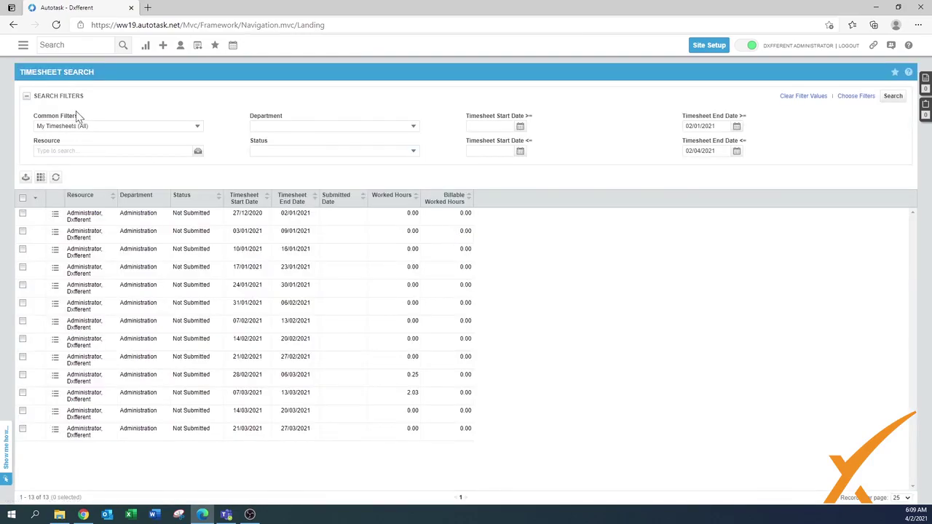
mouse_move(180, 47)
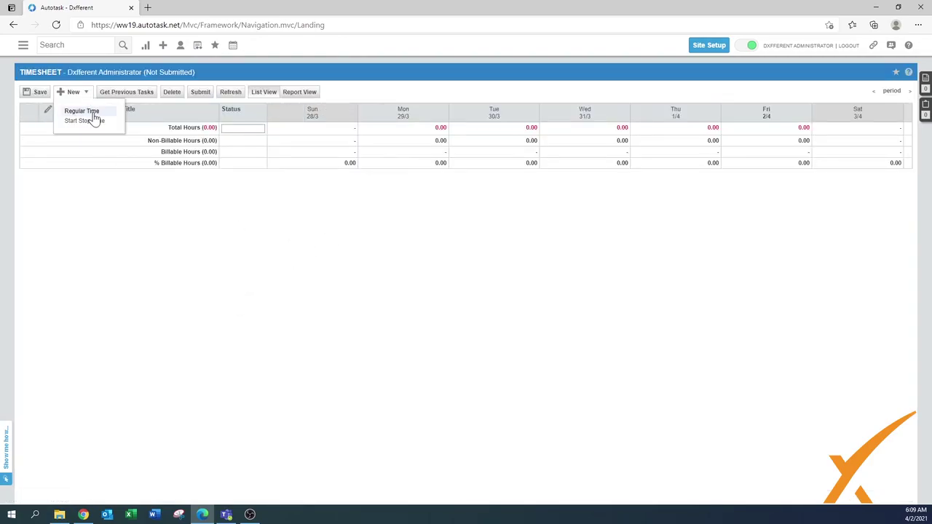
click(93, 111)
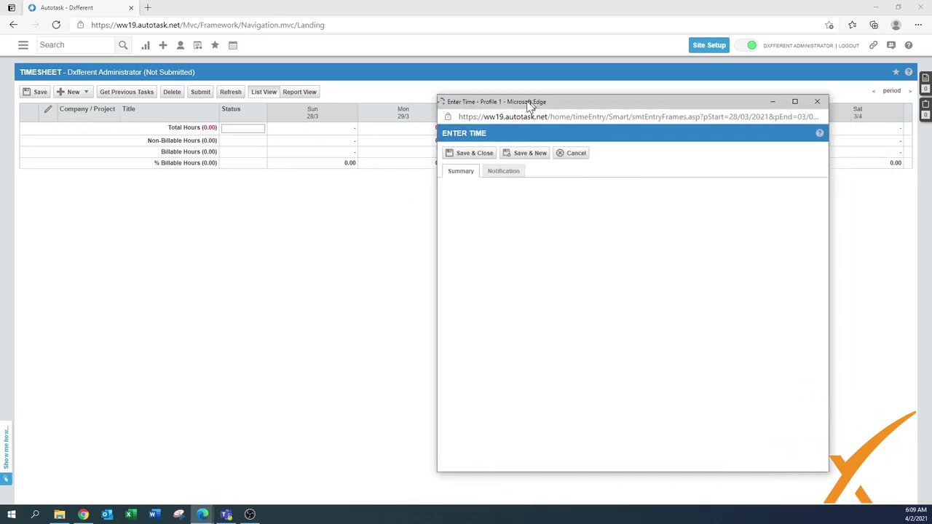
Step: Log 1 hour of Travel Time for Fri 2/4 with the summary note "To client", and save and close the entry
click(435, 208)
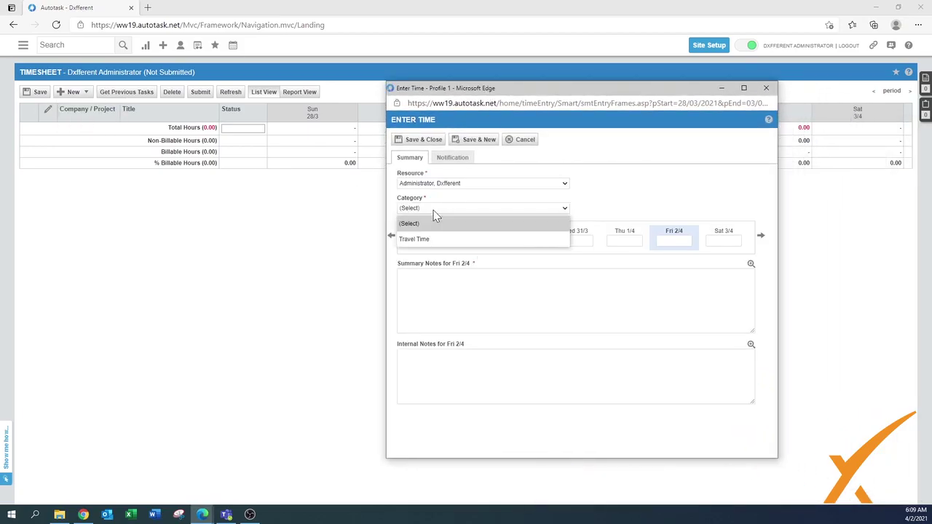
click(418, 241)
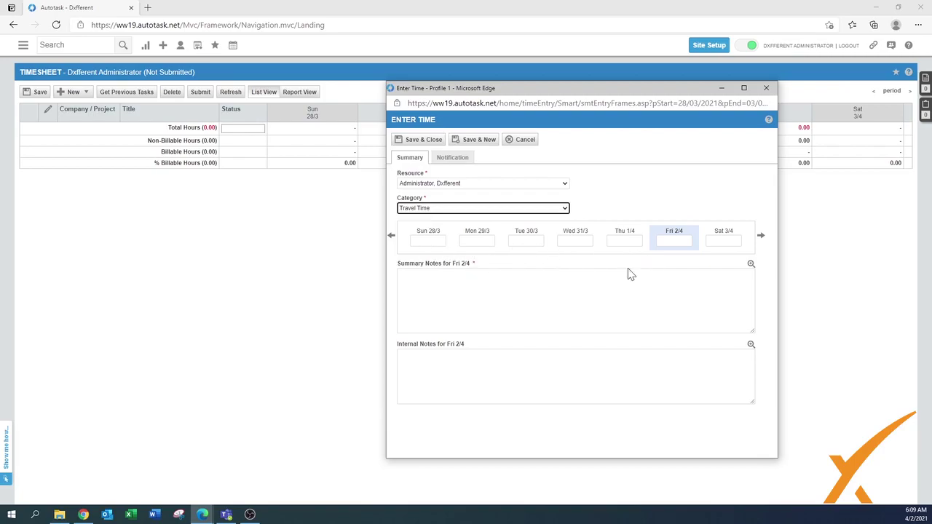
click(674, 241)
click(401, 276)
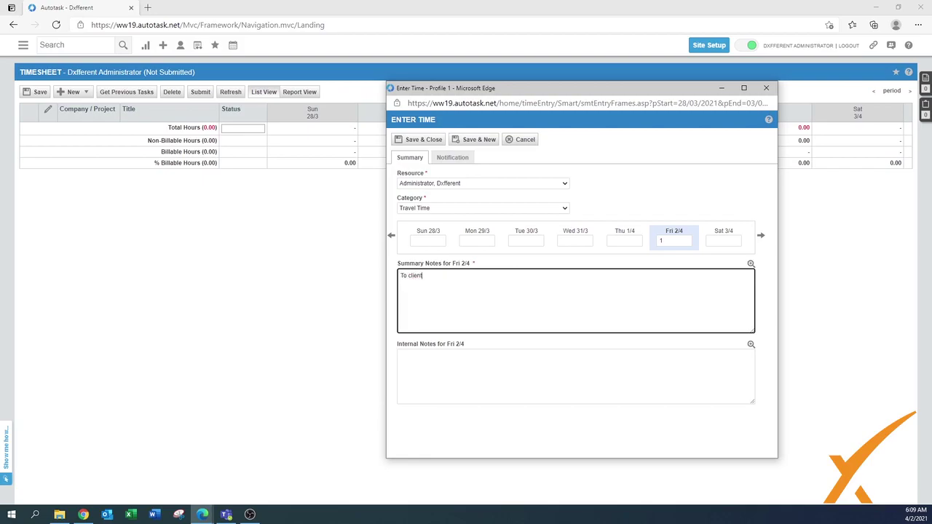
click(434, 140)
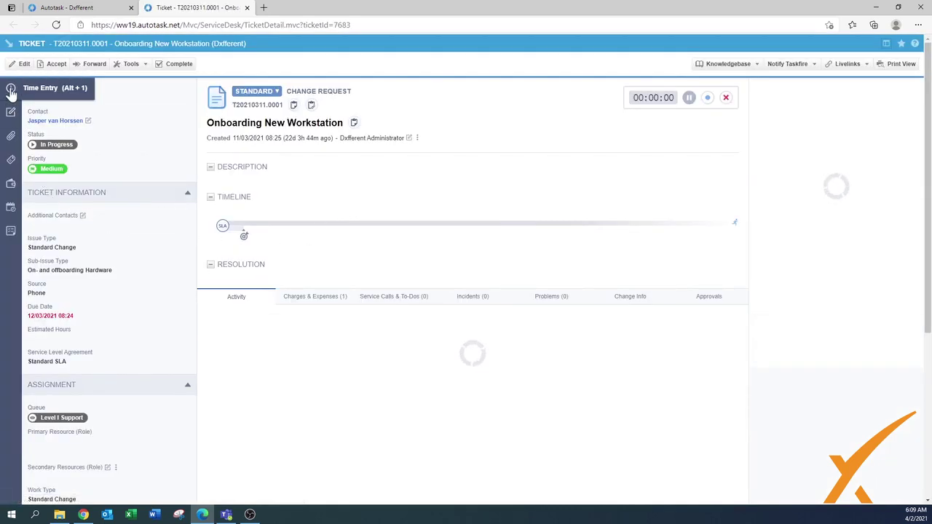
Step: Start a new time entry on the Onboarding New Workstation ticket and set its work type to Travel
click(11, 89)
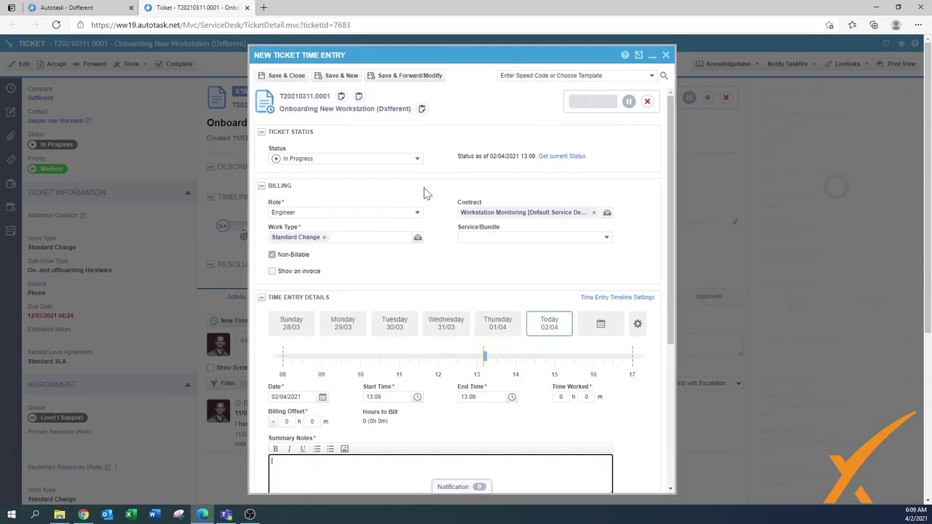
click(418, 239)
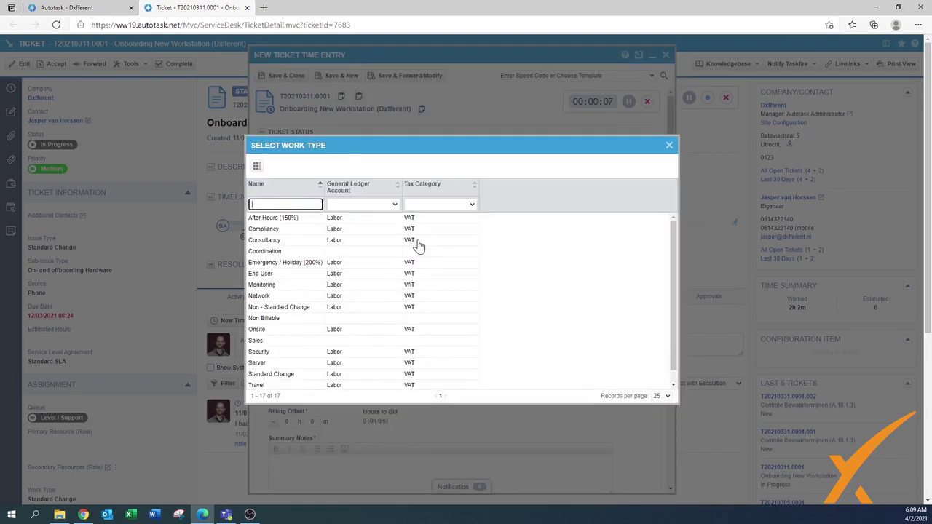
scroll(290, 357, down, 1)
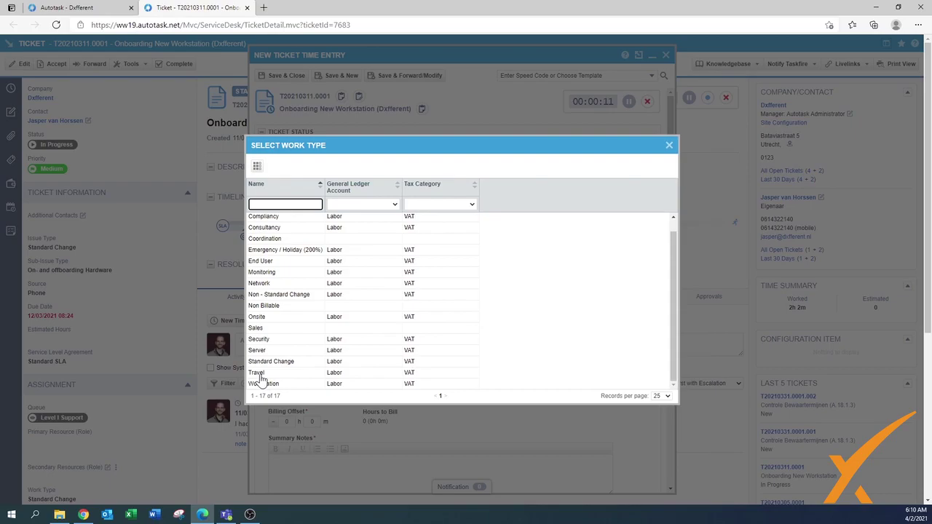
click(259, 374)
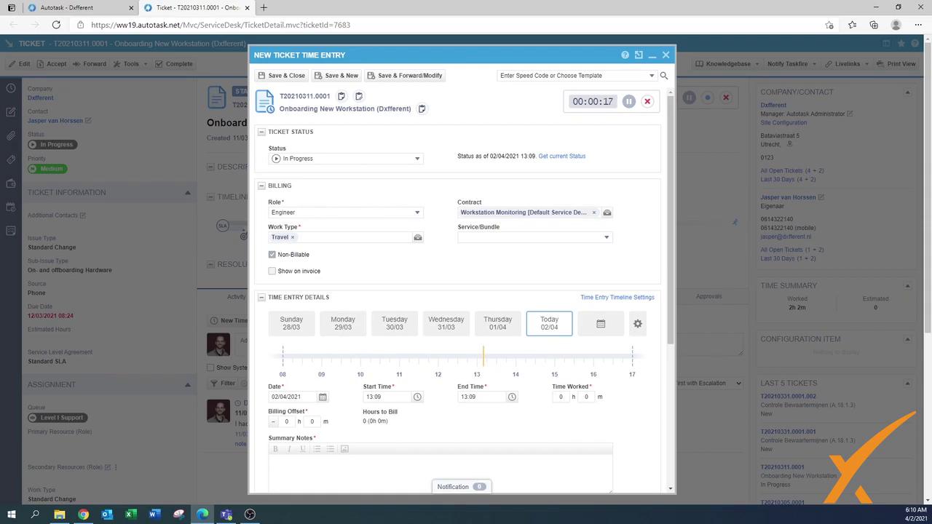
Step: Set the ticket time entry's end time to 14:09, add a summary note about the travel, and save and close it
key(Tab)
text(1)
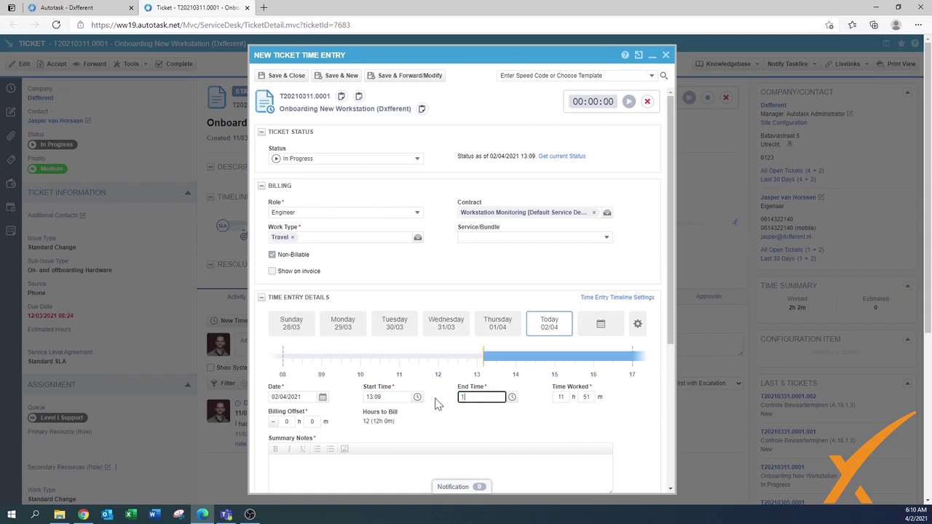
text(4:09)
key(Tab)
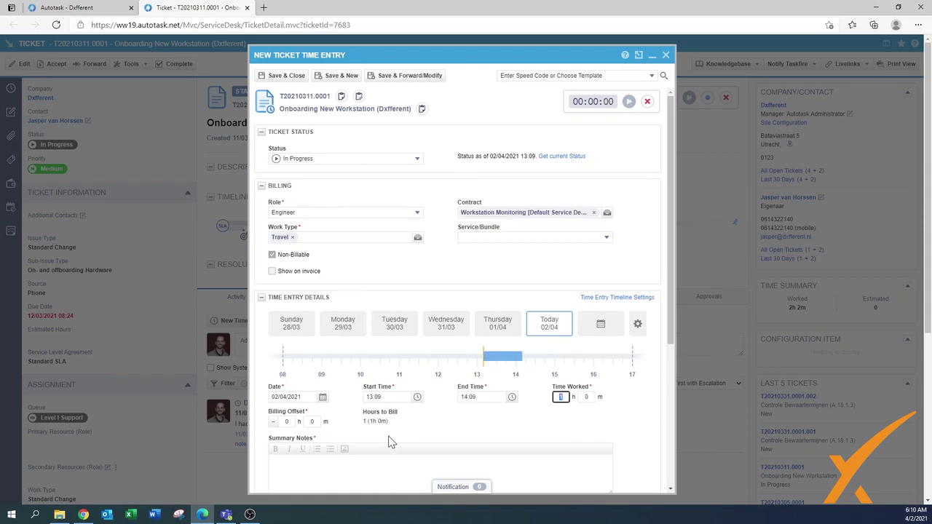
click(273, 461)
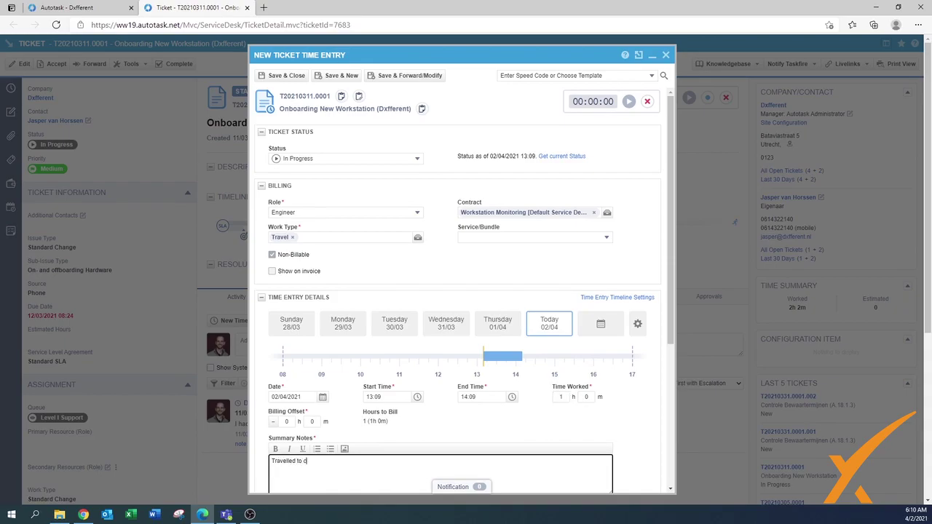
click(286, 75)
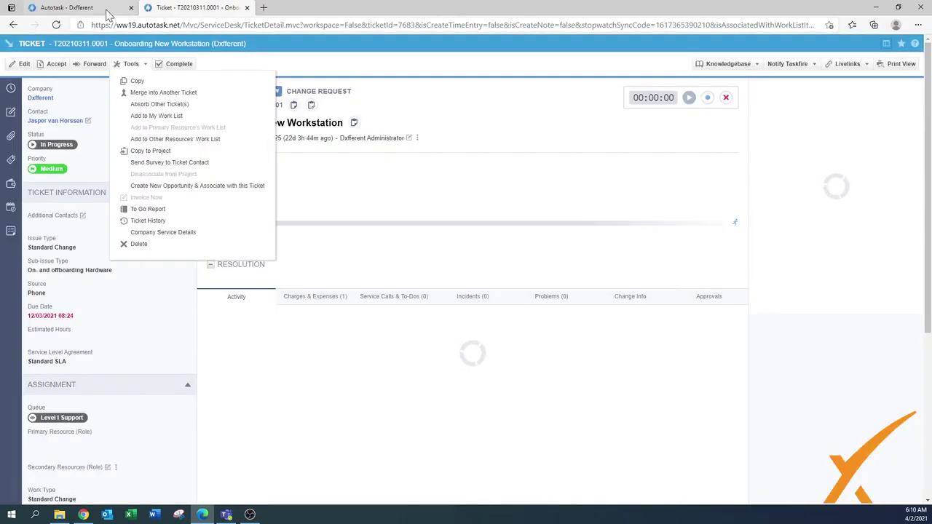
Step: Return to the timesheet, reload the week of 28/3 by switching periods, and review its entries in the report view
click(106, 10)
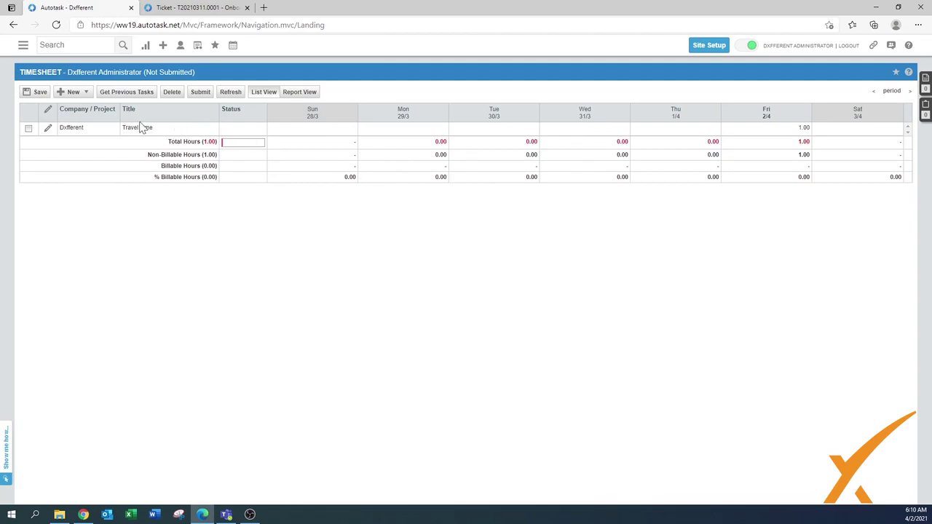
click(875, 93)
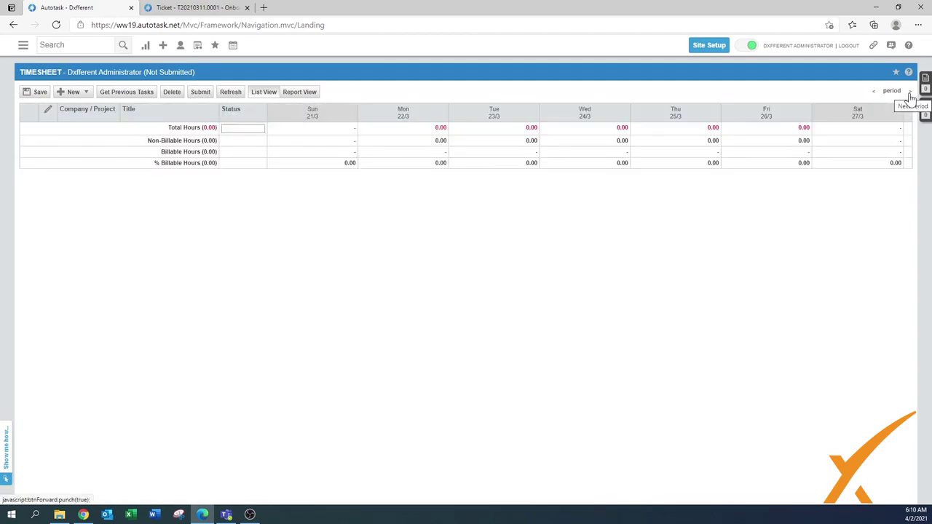
click(910, 93)
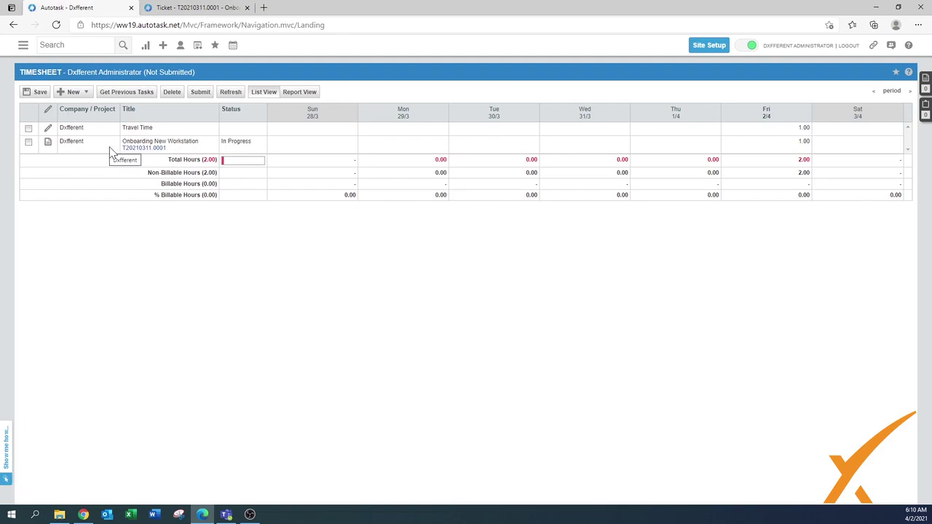
click(300, 93)
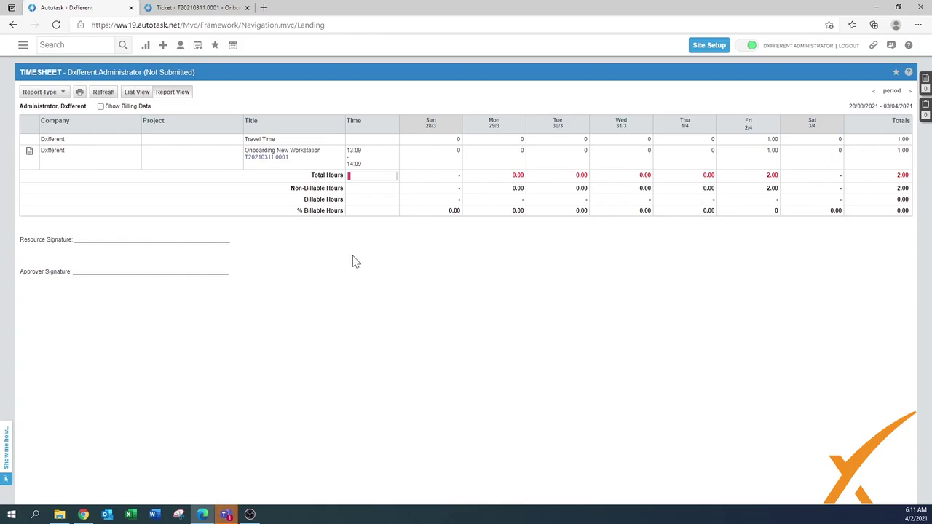
Step: Open the Internal Time billing codes in the finance, accounting and invoicing admin settings
click(23, 46)
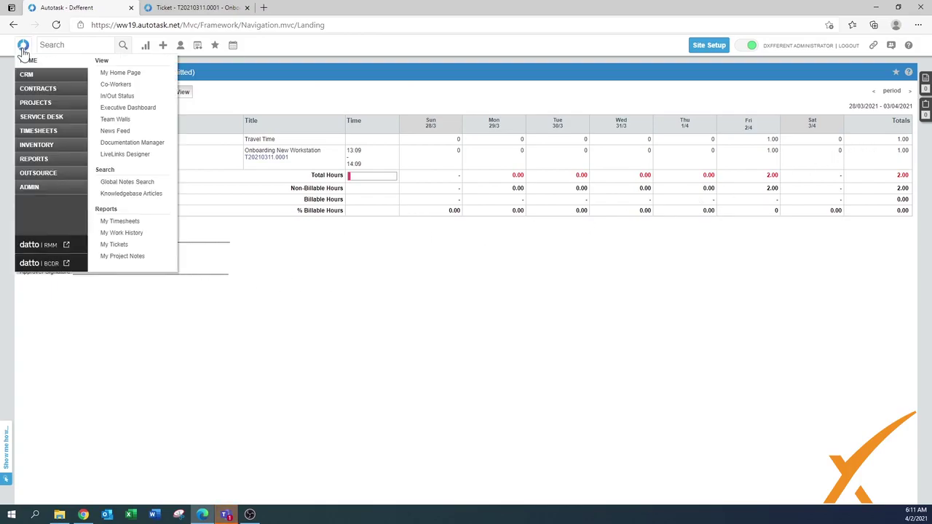
click(34, 189)
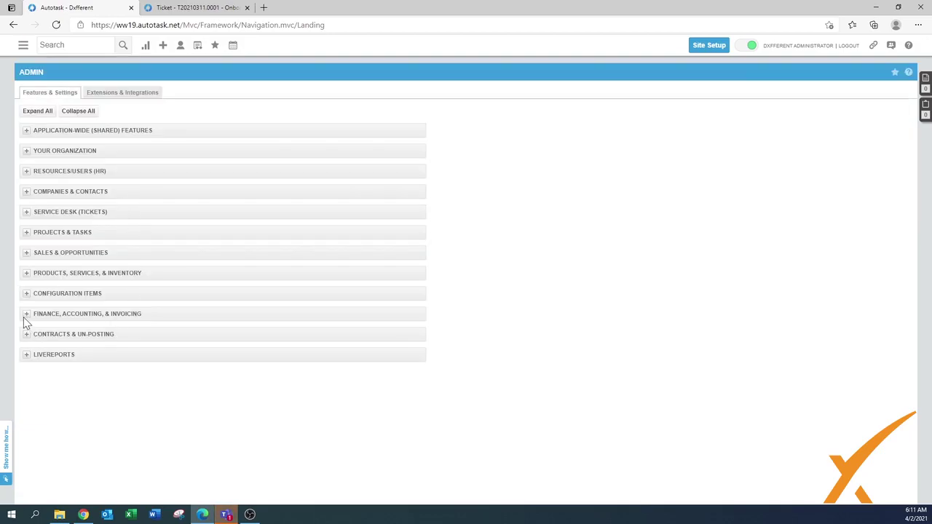
click(25, 317)
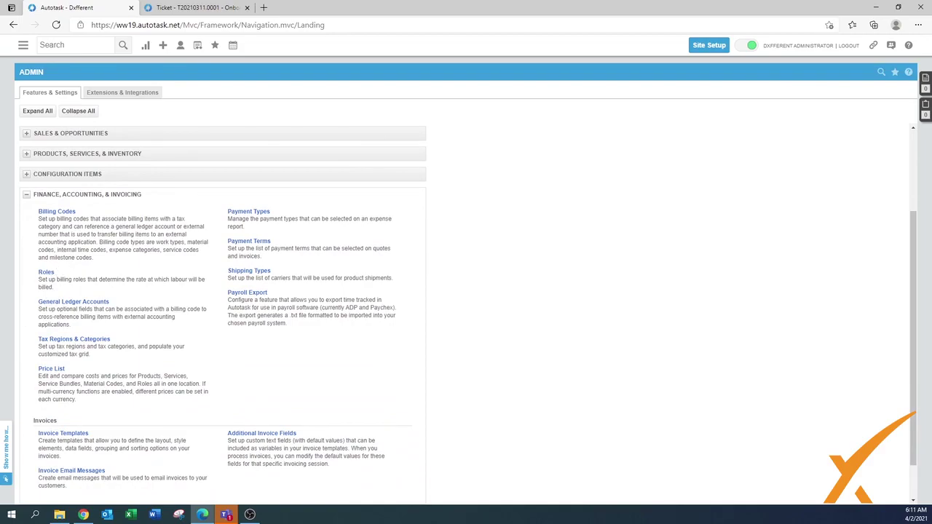
click(63, 213)
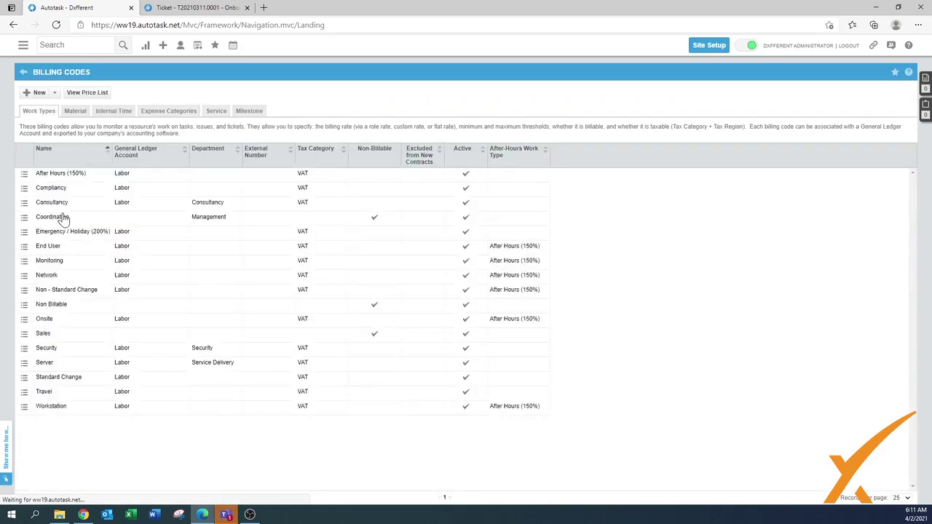
click(108, 113)
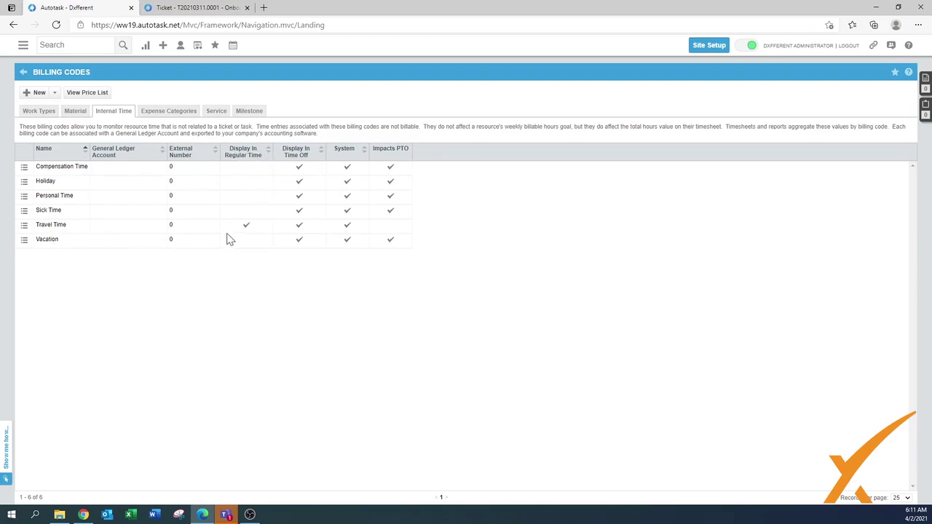
Step: Stop displaying the Travel Time internal code for Regular Time Entries/Timesheet and save the code
click(24, 226)
click(46, 242)
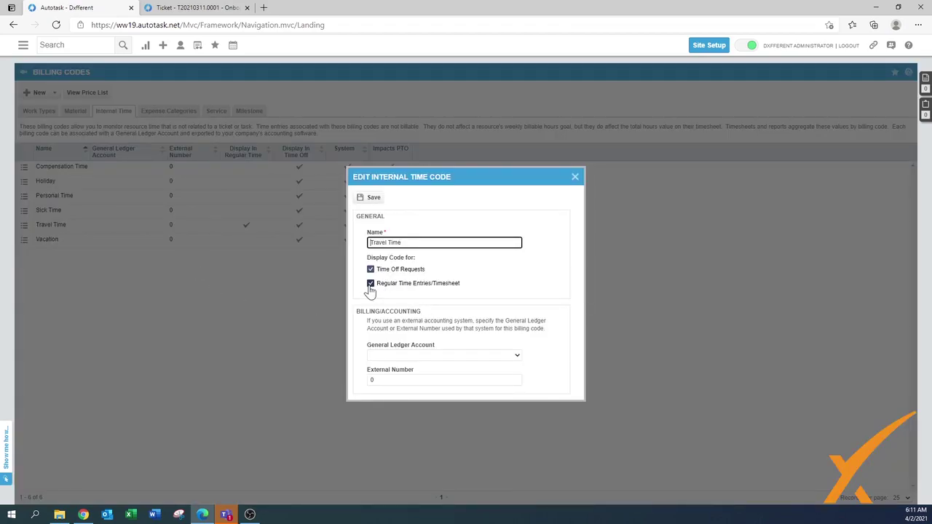
click(372, 288)
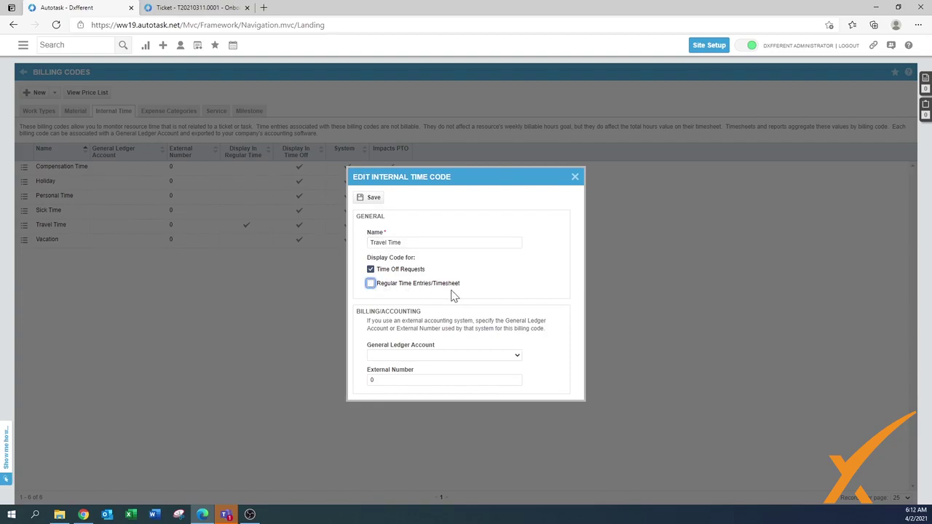
click(373, 199)
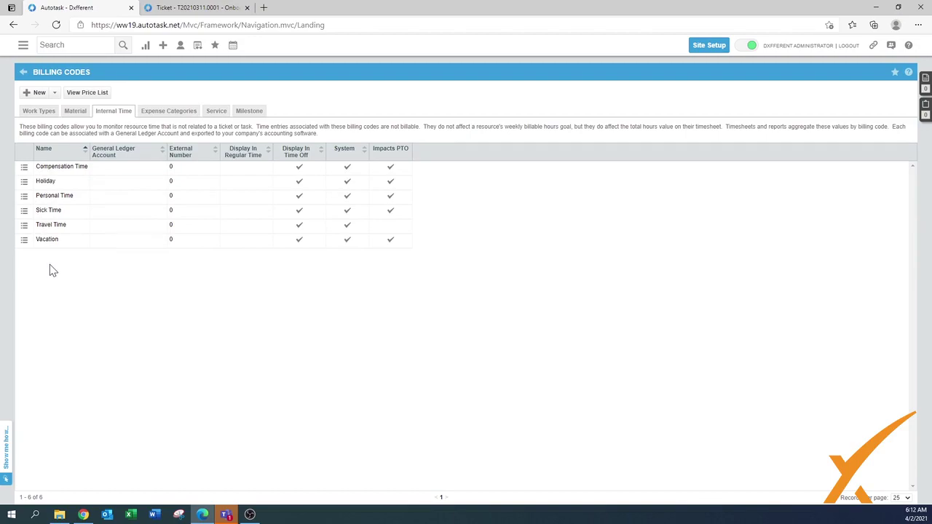
Step: Check the category options of a new regular time entry in the current timesheet, and close the entry without saving
click(53, 94)
mouse_move(200, 51)
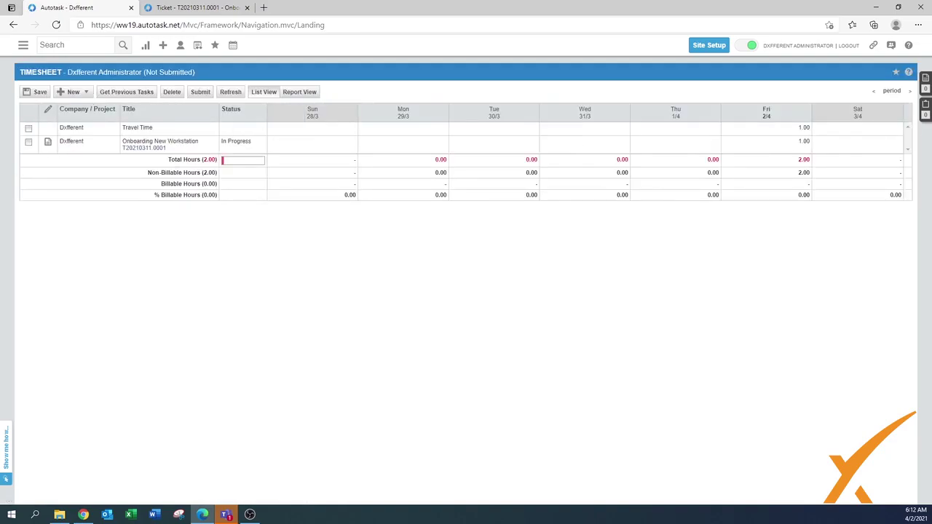
click(84, 93)
click(84, 120)
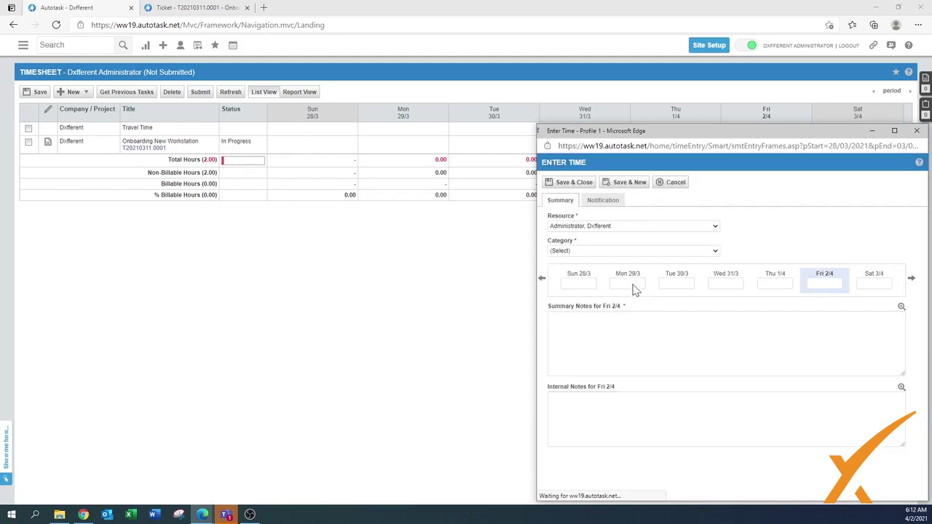
click(589, 252)
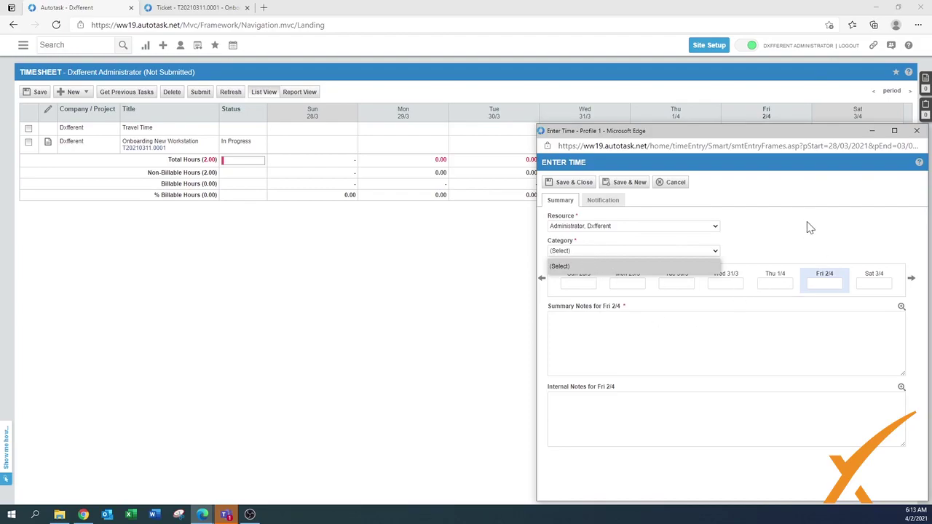
drag(756, 133, 724, 125)
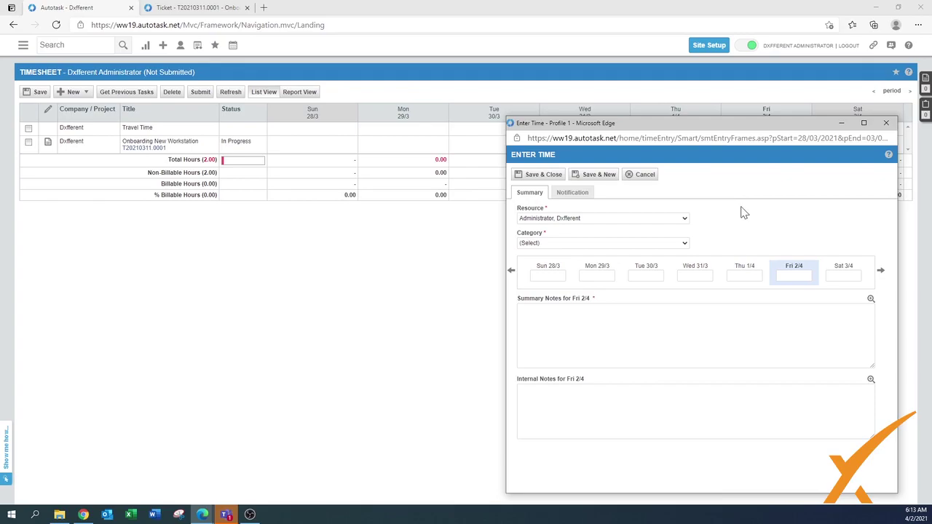
click(886, 123)
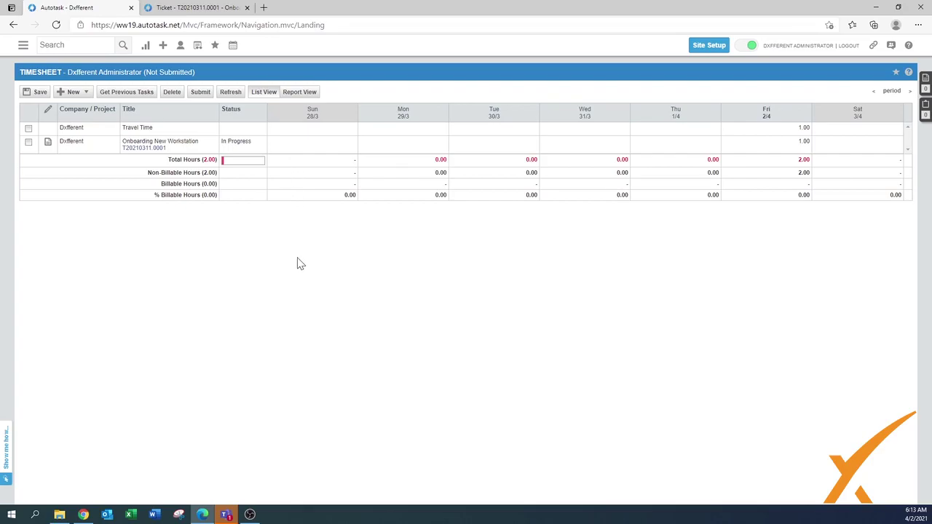